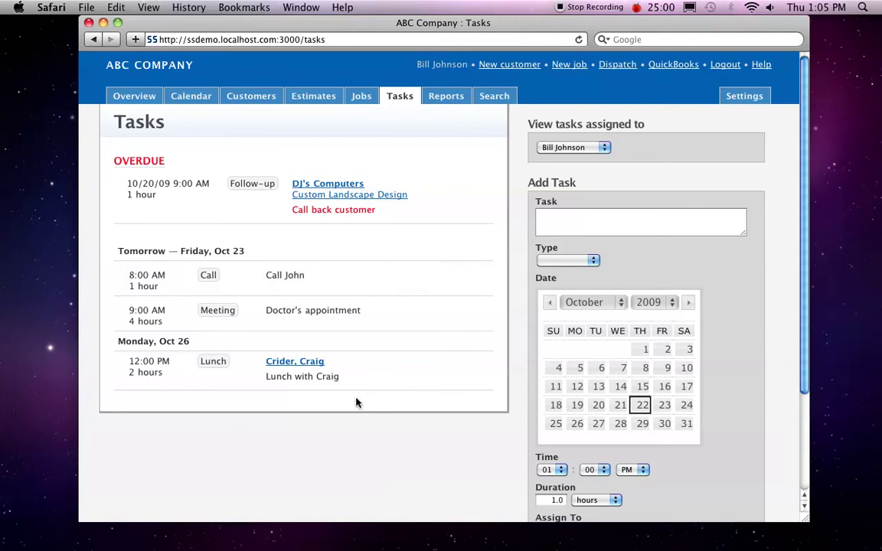
Fill in a new task described as "Review Nov ad budget" with the type Other
click(581, 219)
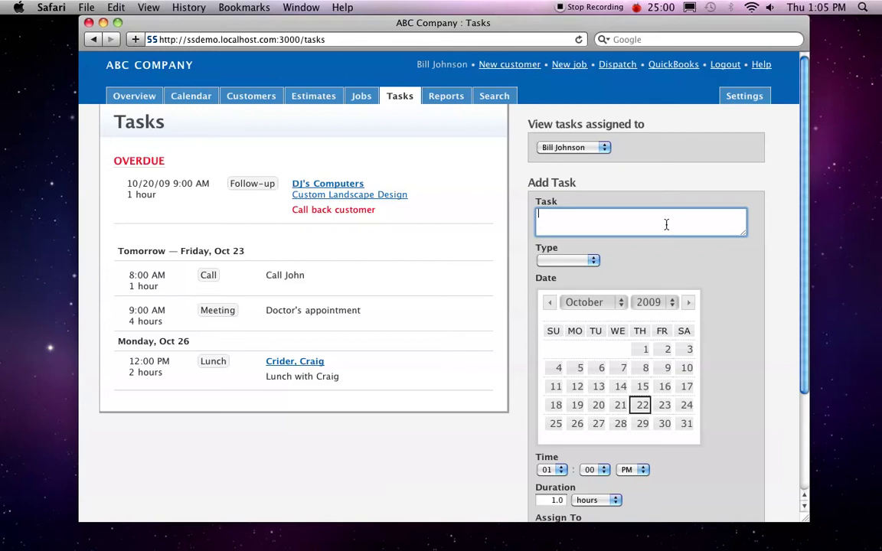
text(Renew ad)
key(super+a)
text(Review)
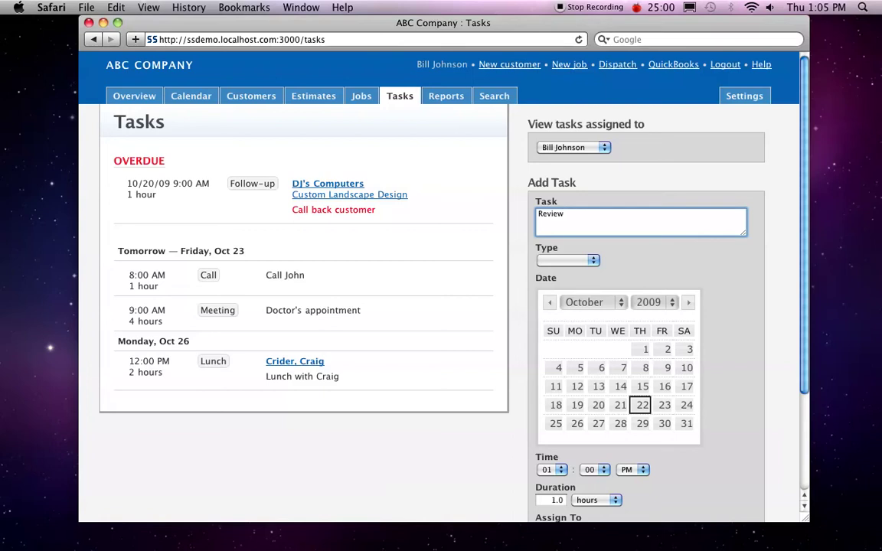
text( Nov ad bud)
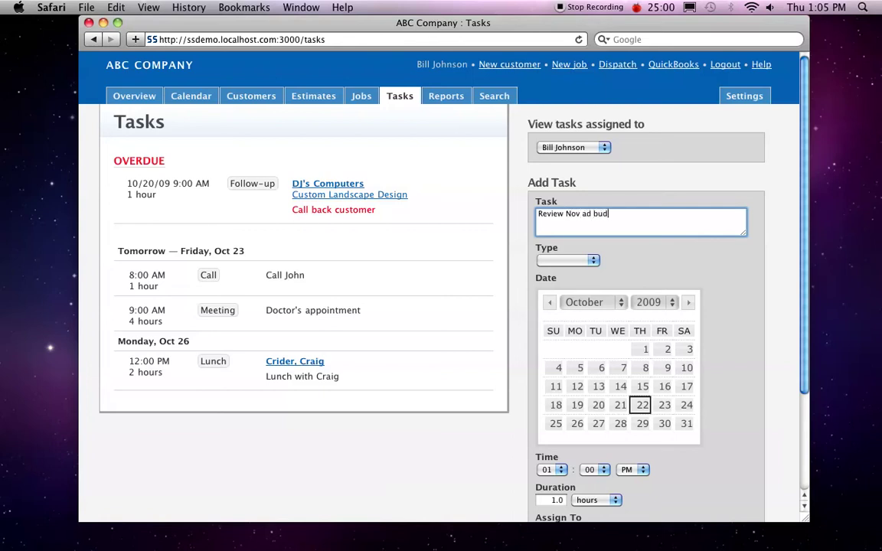
text(get)
click(559, 262)
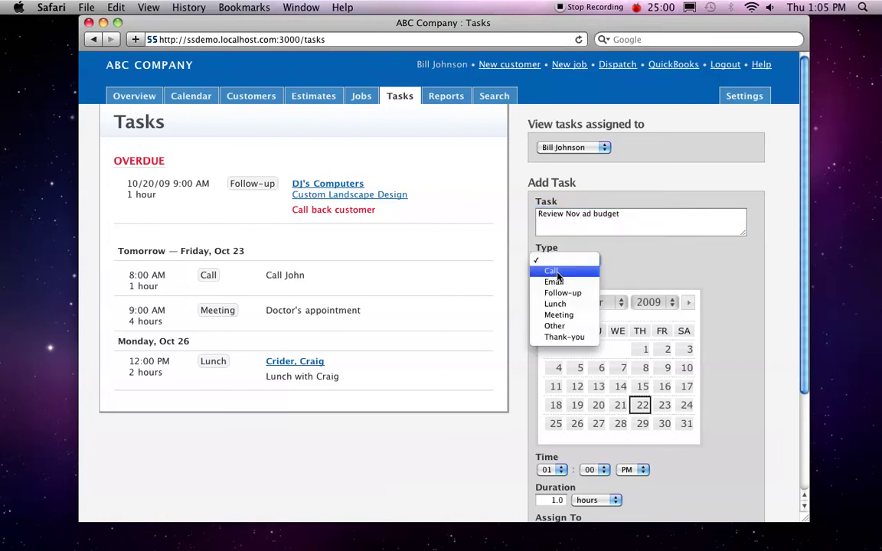
click(580, 328)
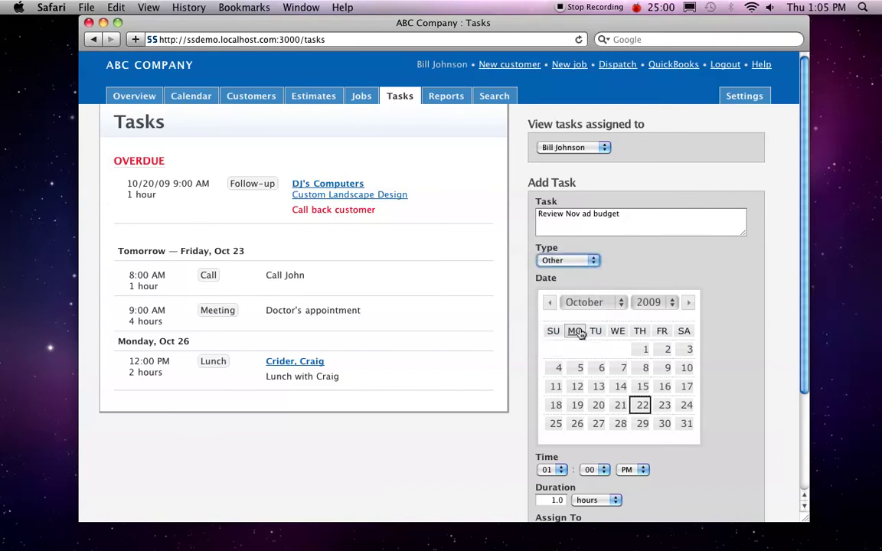
Schedule the new task for October 28, 2009 with a duration of 2.0 hours and add it
click(621, 425)
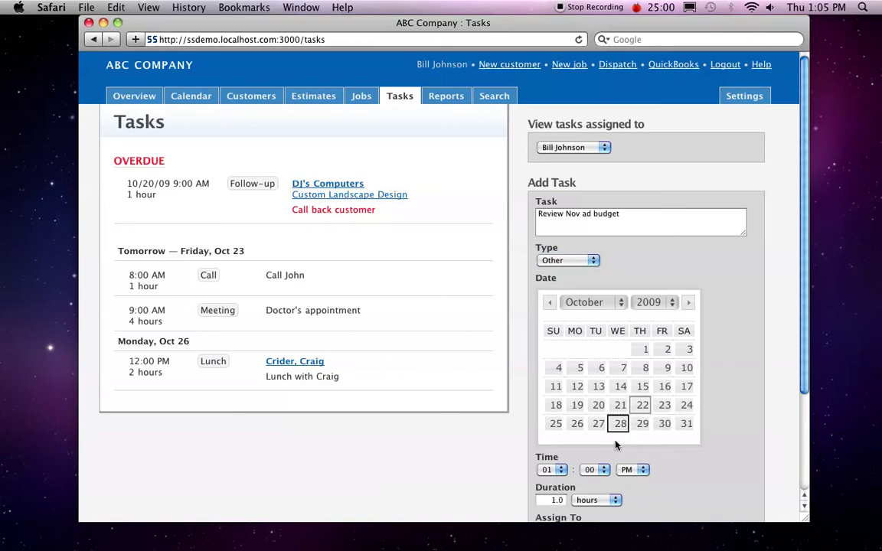
scroll(683, 461, down, 3)
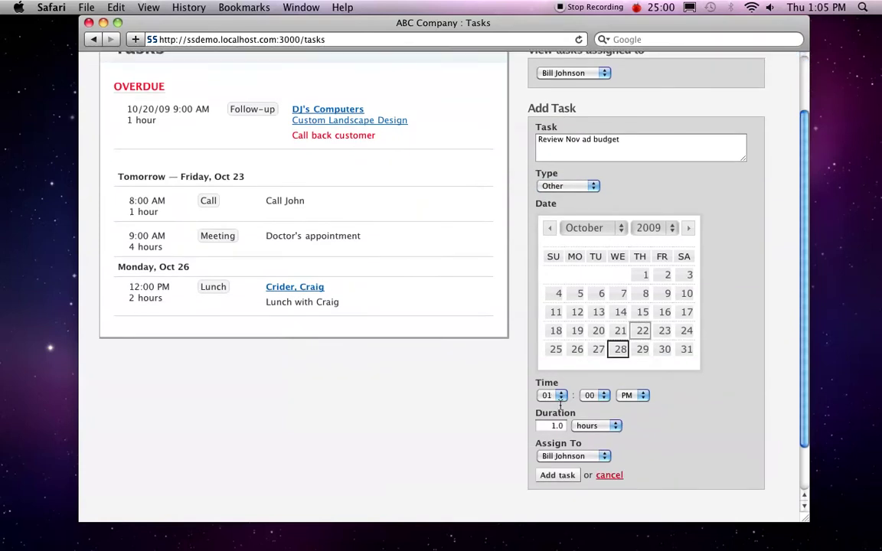
click(556, 426)
text(2.0)
click(556, 475)
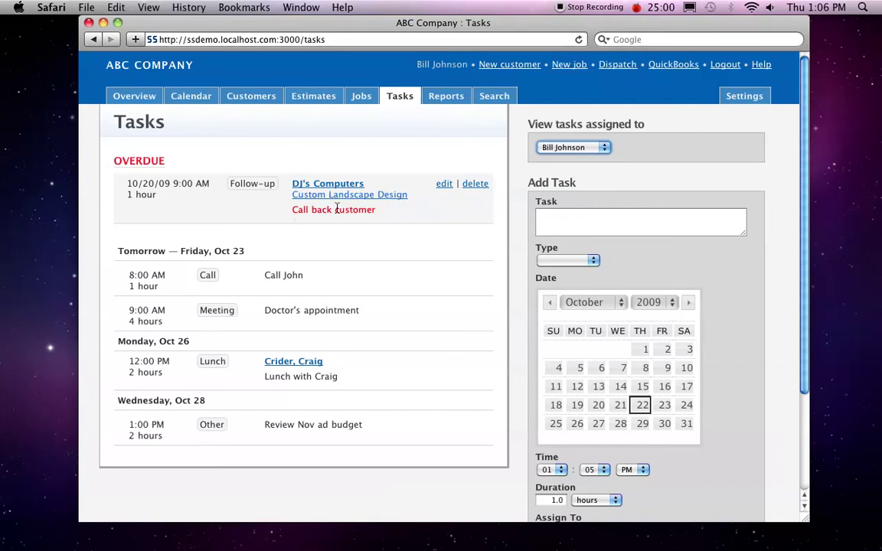
Open the record of the customer linked to the October 26 lunch task and view its tasks
click(556, 220)
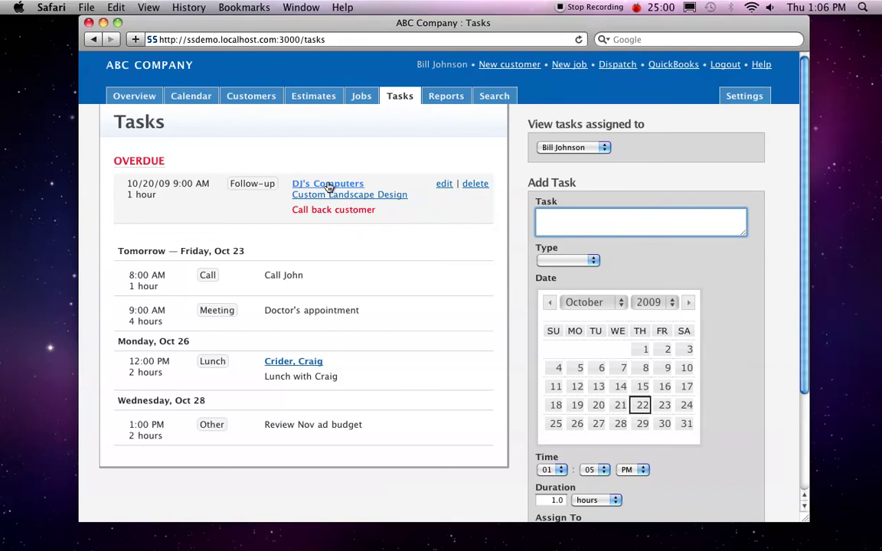
click(294, 364)
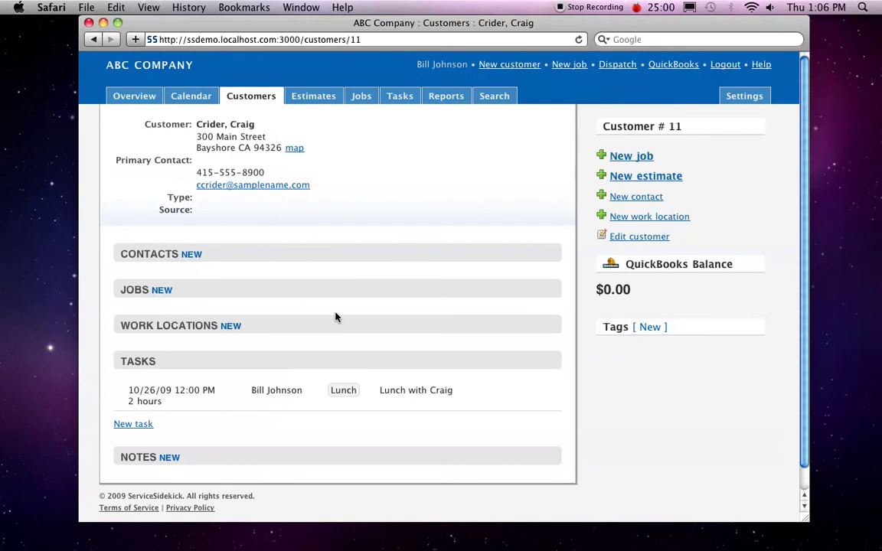
scroll(329, 325, down, 2)
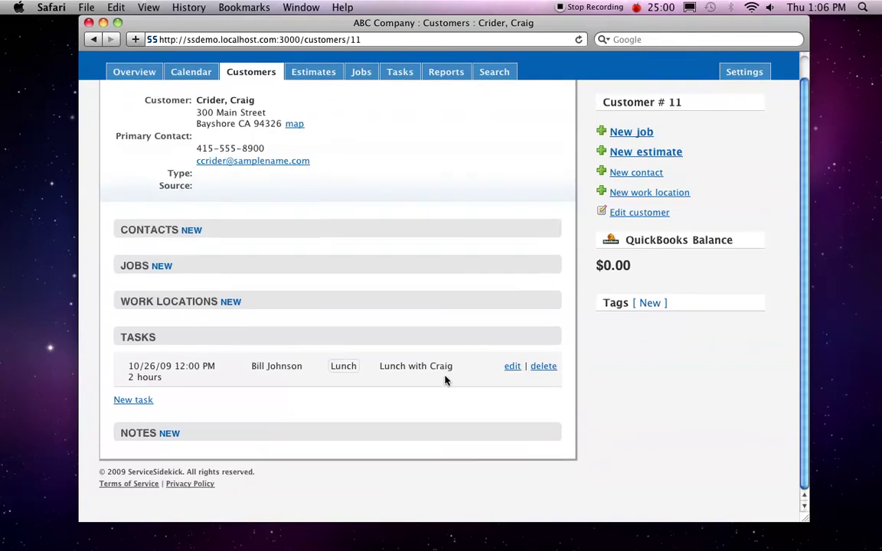
click(133, 400)
scroll(315, 345, down, 5)
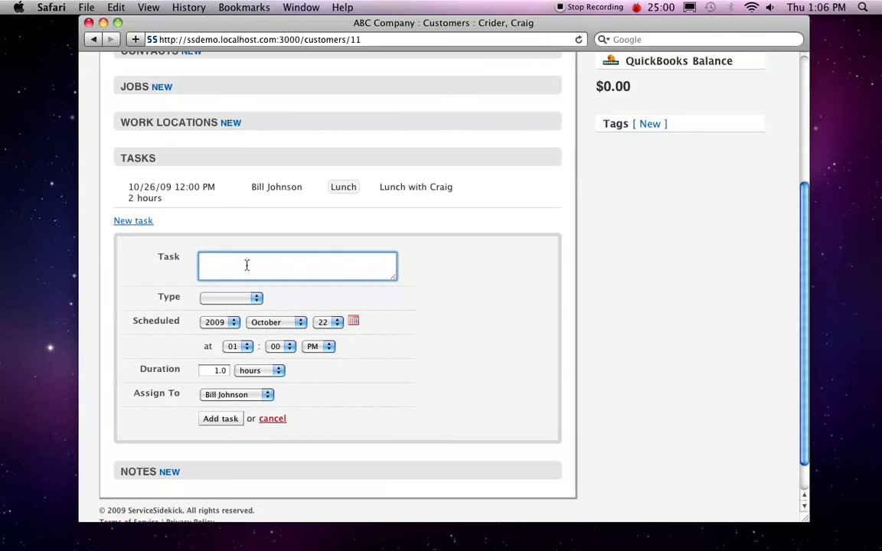
click(272, 419)
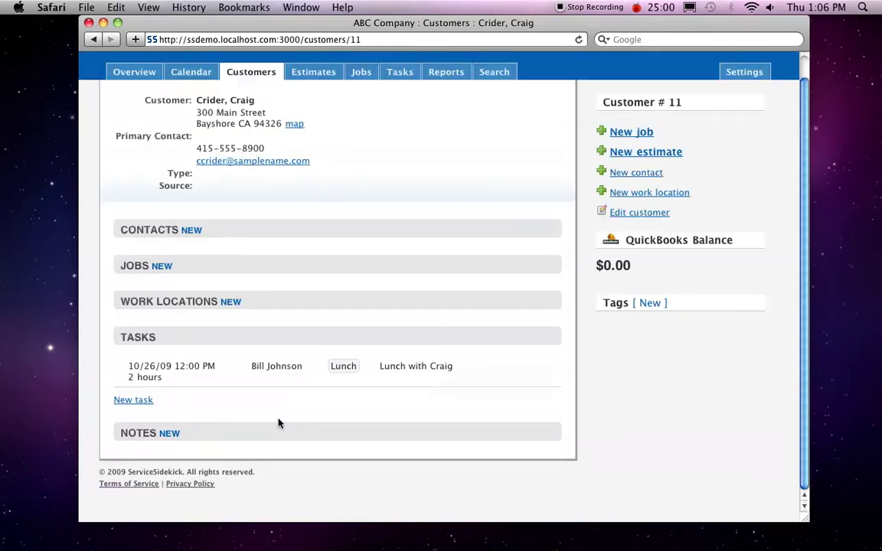
View the scheduled tasks and jobs in the weekly calendar
scroll(278, 424, up, 1)
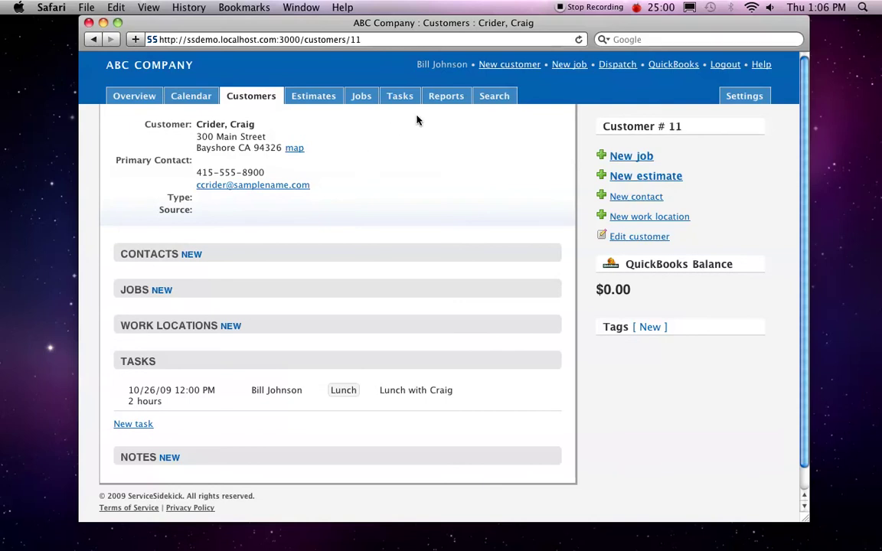
click(198, 101)
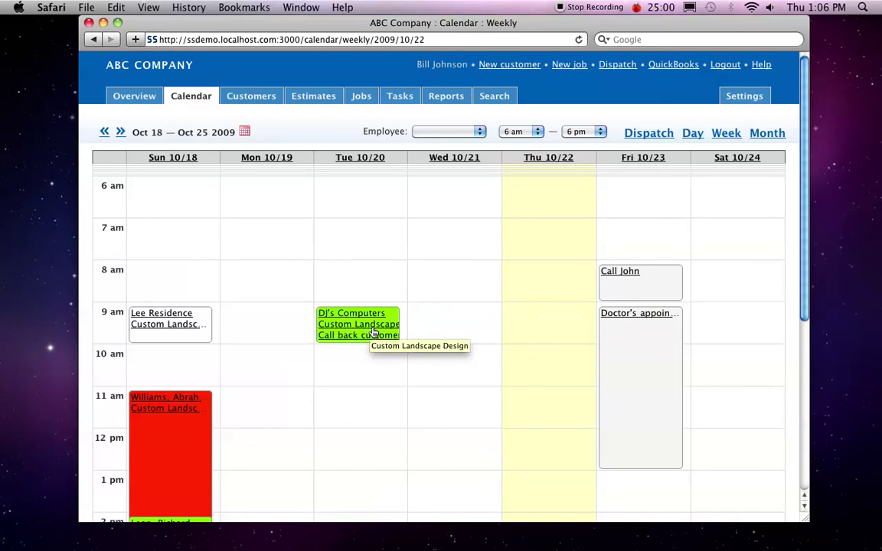
Start a new custom task report and name it "My custom task report"
click(452, 104)
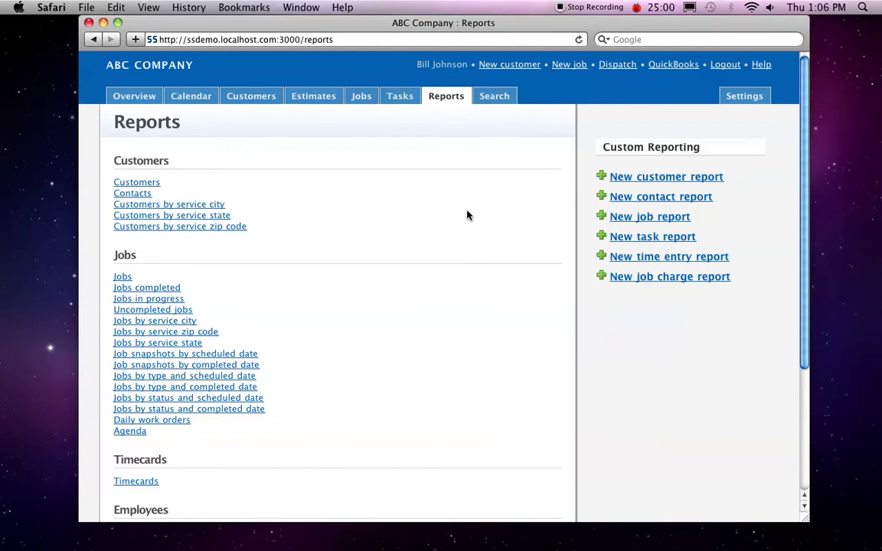
drag(599, 147, 748, 148)
click(748, 148)
click(677, 239)
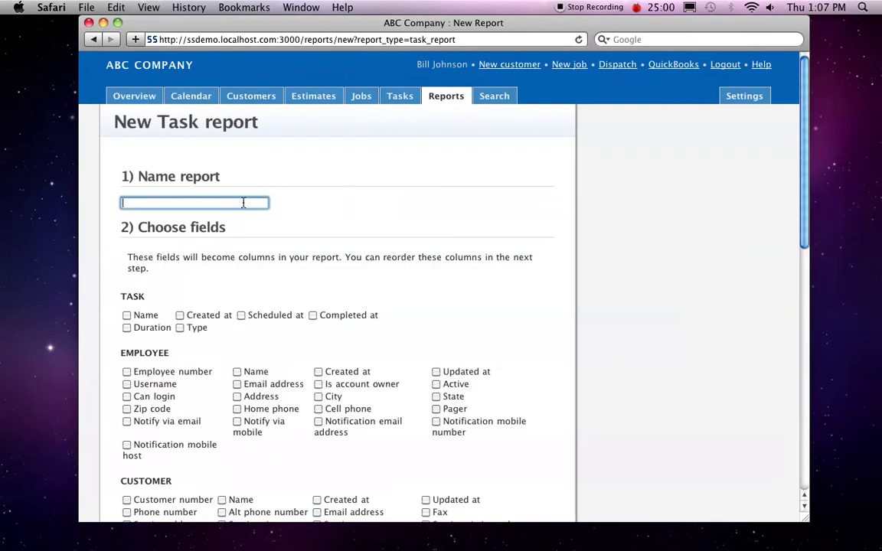
text(My custom)
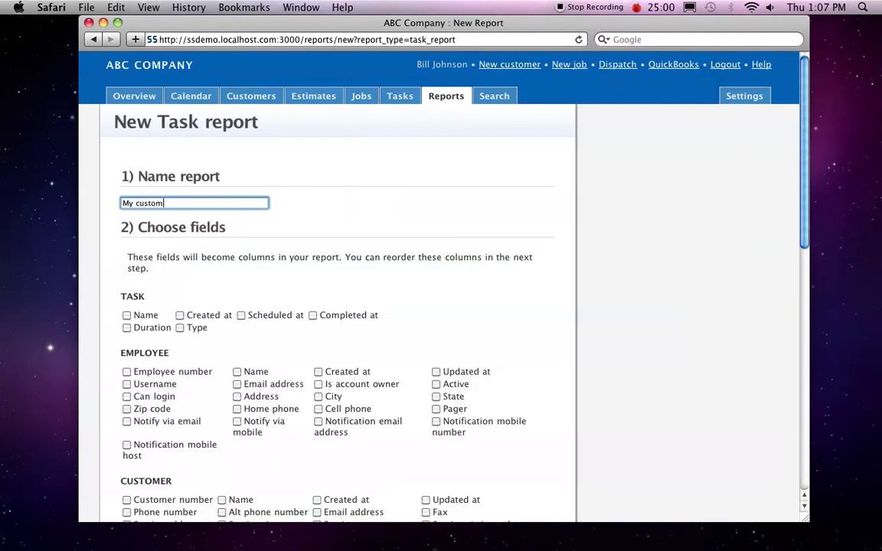
text( task report)
Include the task's Name, Type and Scheduled at fields plus the employee, customer and job Name fields in the report
click(127, 316)
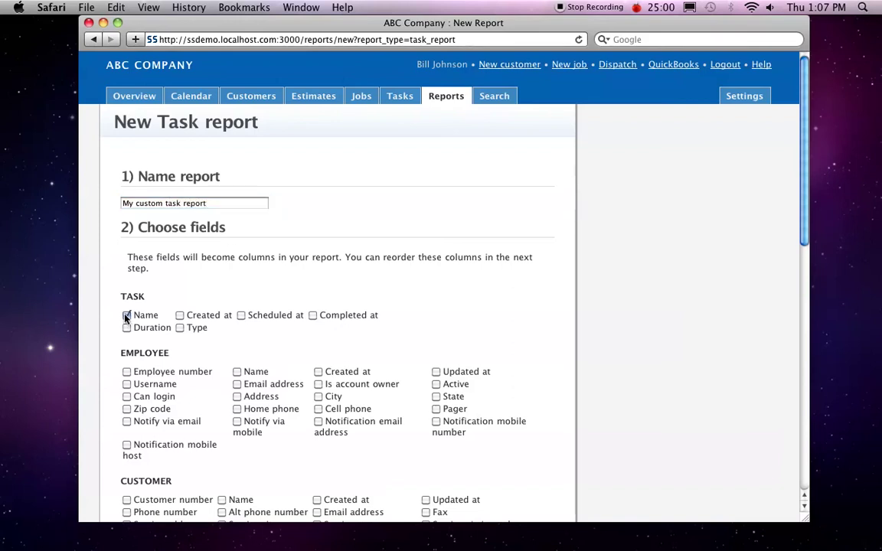
click(180, 328)
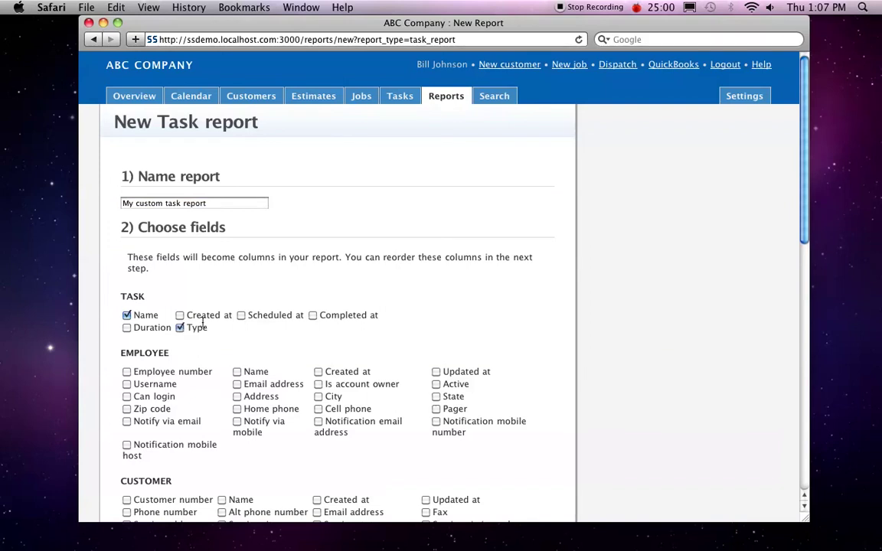
click(241, 316)
scroll(252, 332, down, 1)
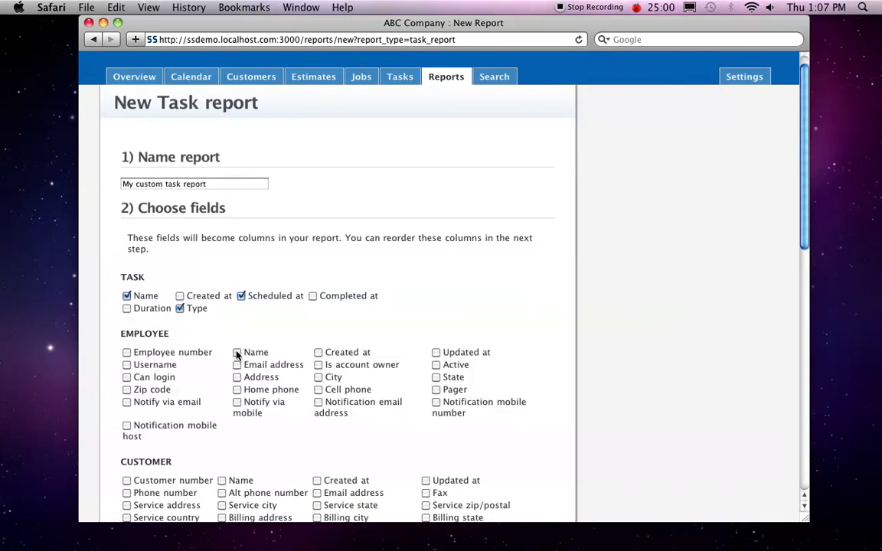
click(237, 355)
scroll(254, 351, down, 5)
scroll(254, 351, down, 3)
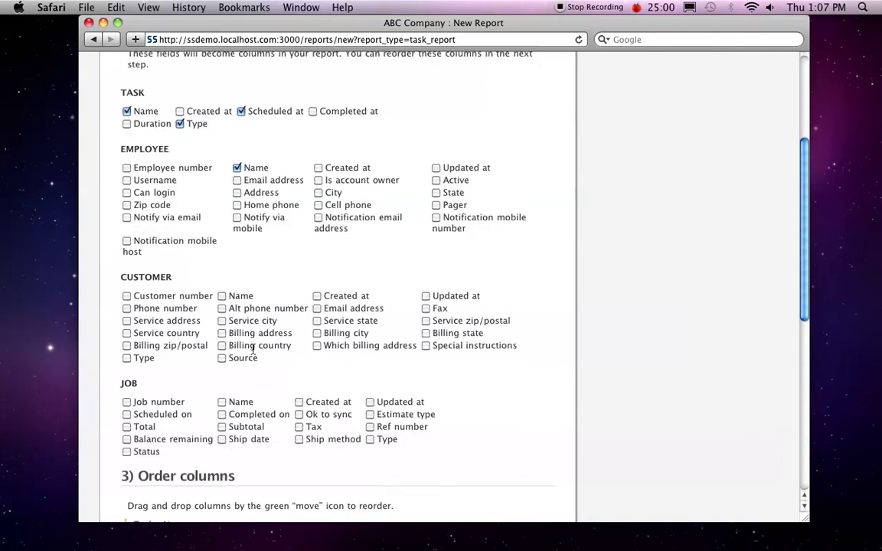
click(222, 252)
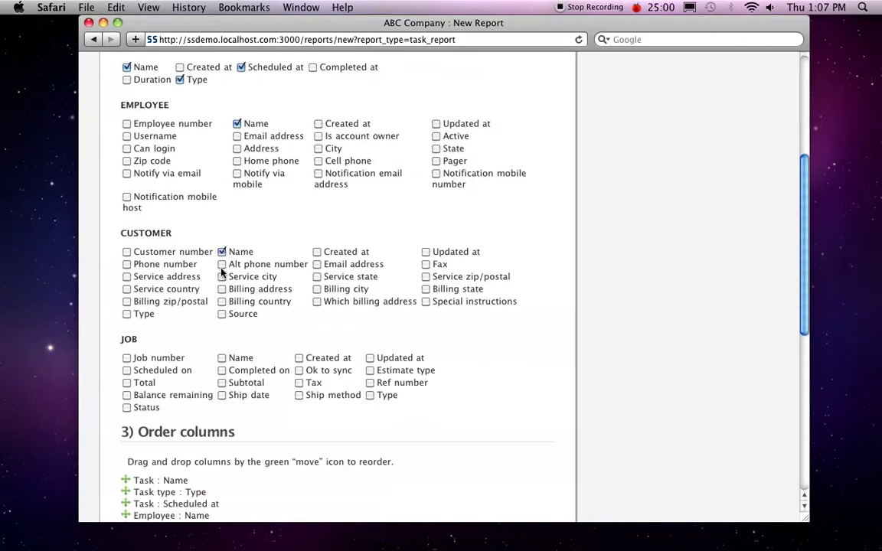
click(223, 359)
Move the Employee : Name column to the first place in the column order and create the report
scroll(246, 323, down, 5)
scroll(246, 324, down, 2)
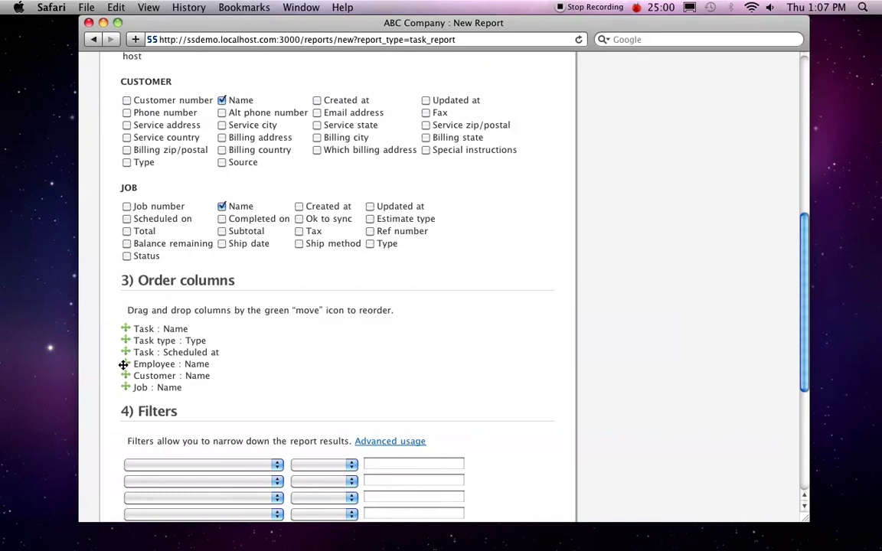
drag(125, 363, 125, 326)
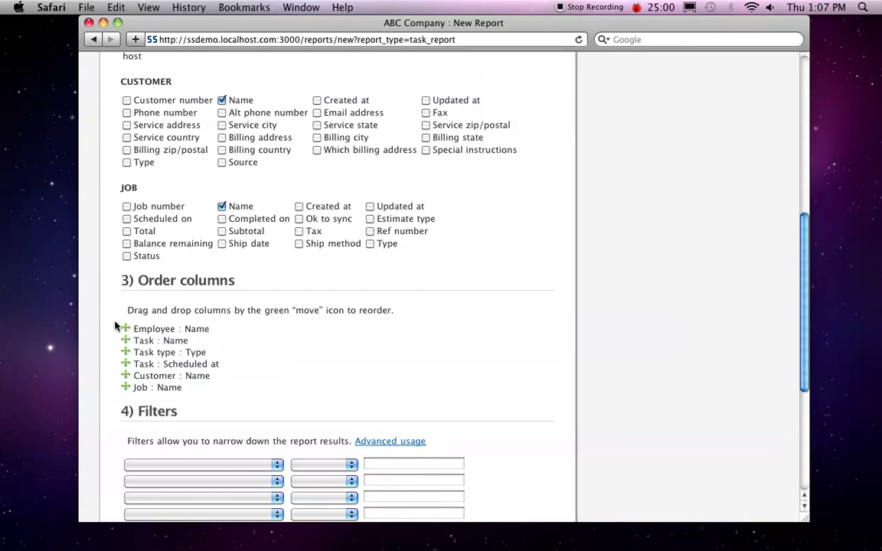
scroll(104, 330, down, 5)
scroll(103, 331, down, 3)
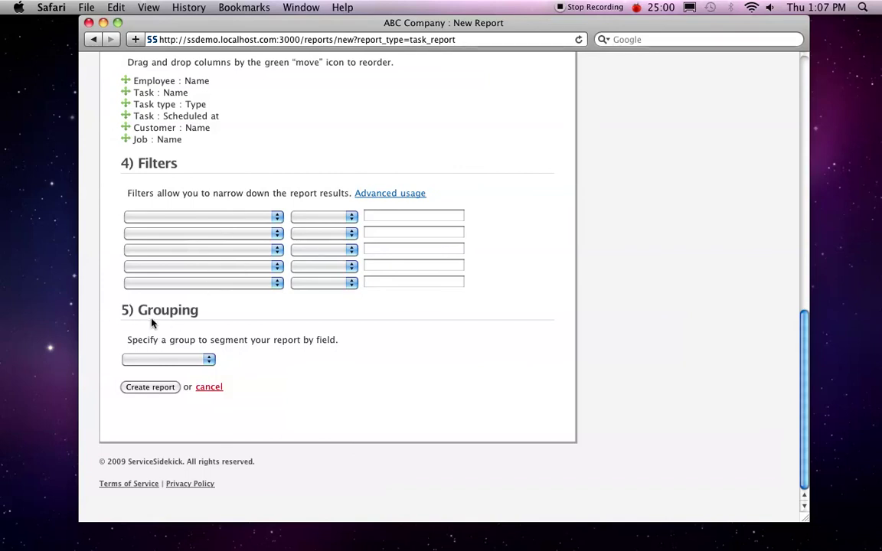
click(143, 390)
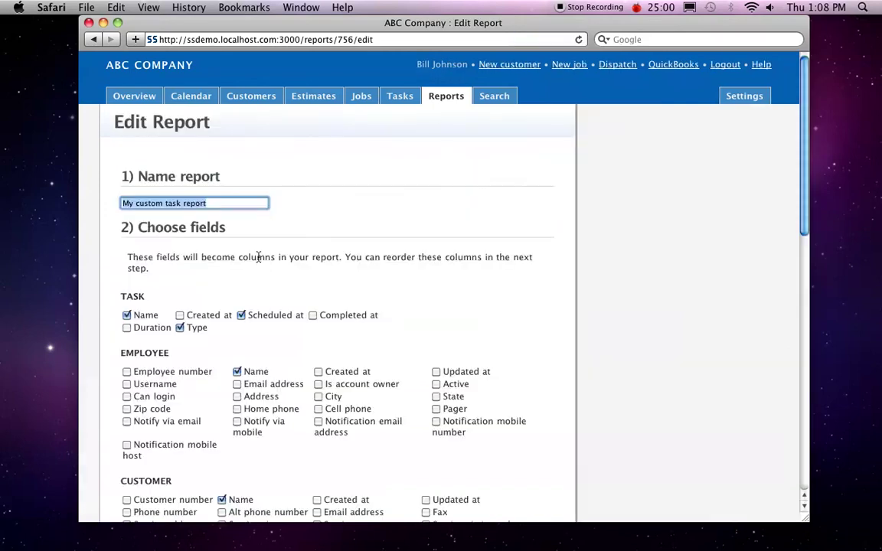
Group the custom task report by Employee : Employee name and update it
scroll(262, 262, down, 10)
click(204, 360)
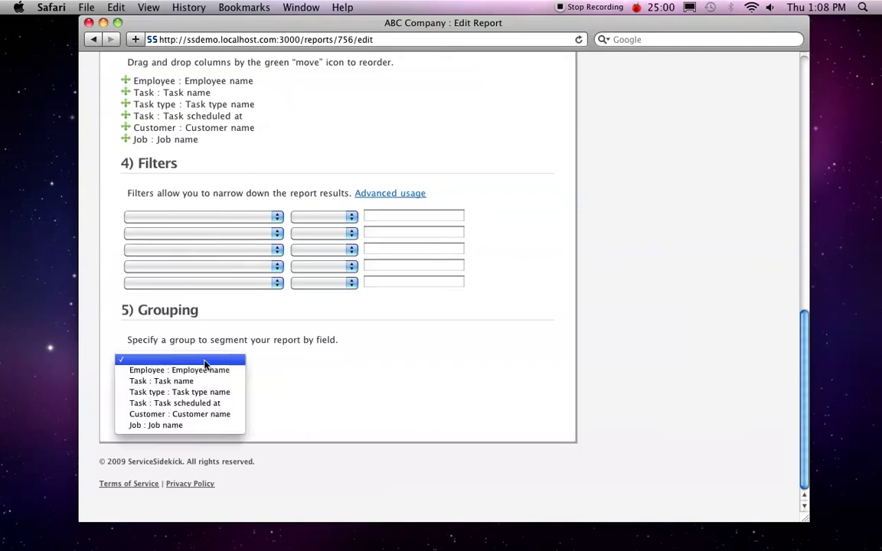
click(200, 370)
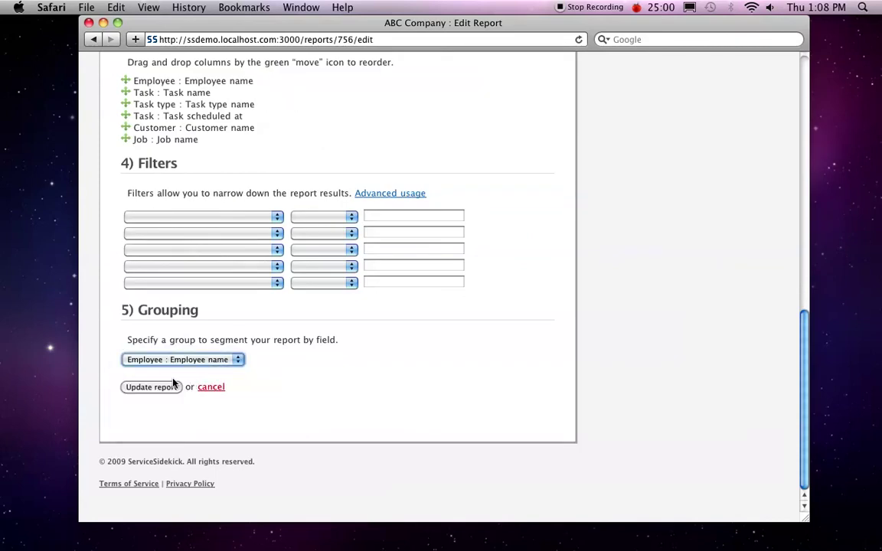
click(172, 386)
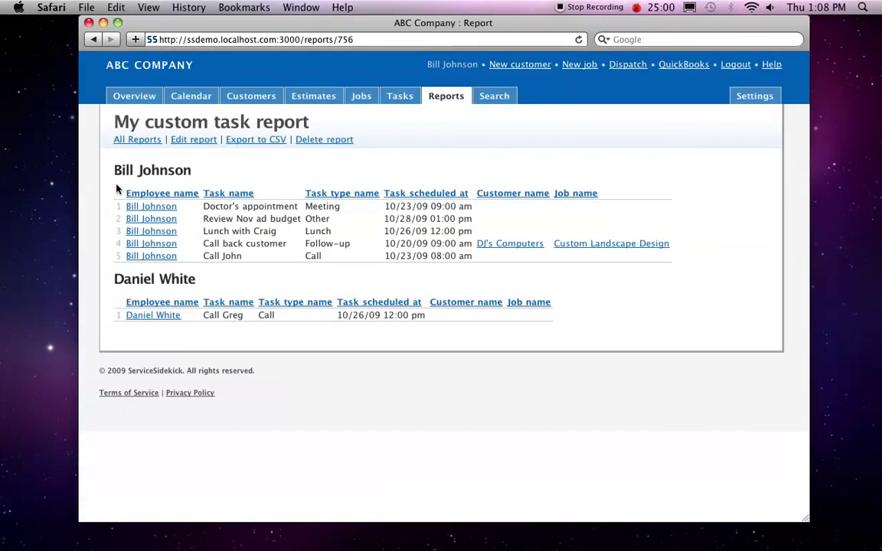
drag(193, 170, 93, 170)
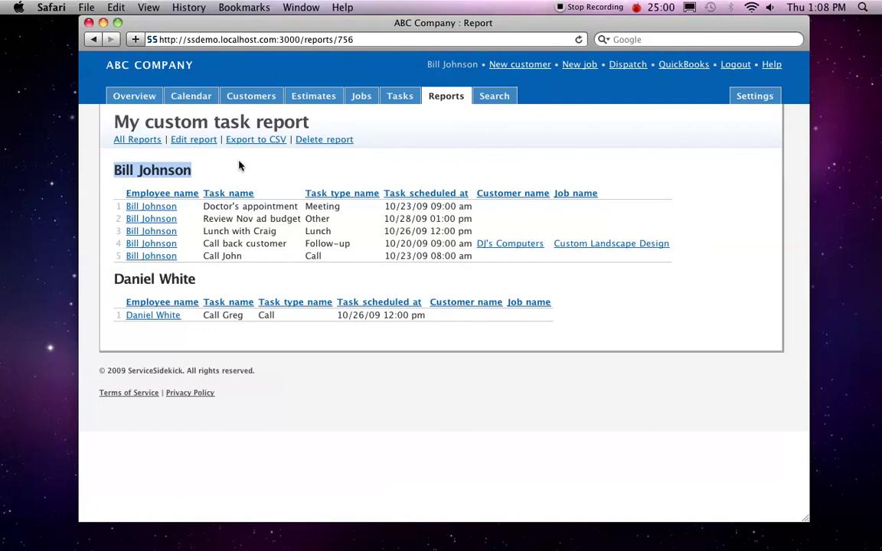
click(205, 145)
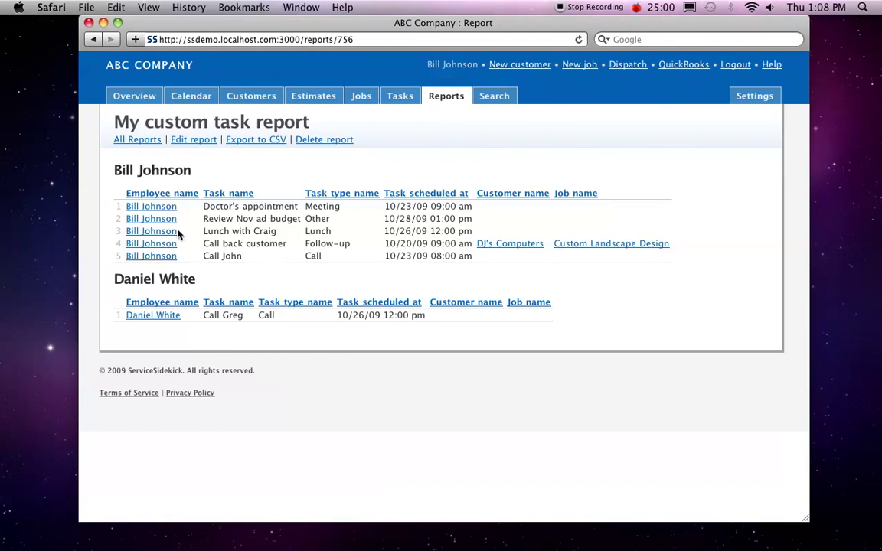
Mark the overdue follow-up task "Call back customer" as completed and update it
click(400, 97)
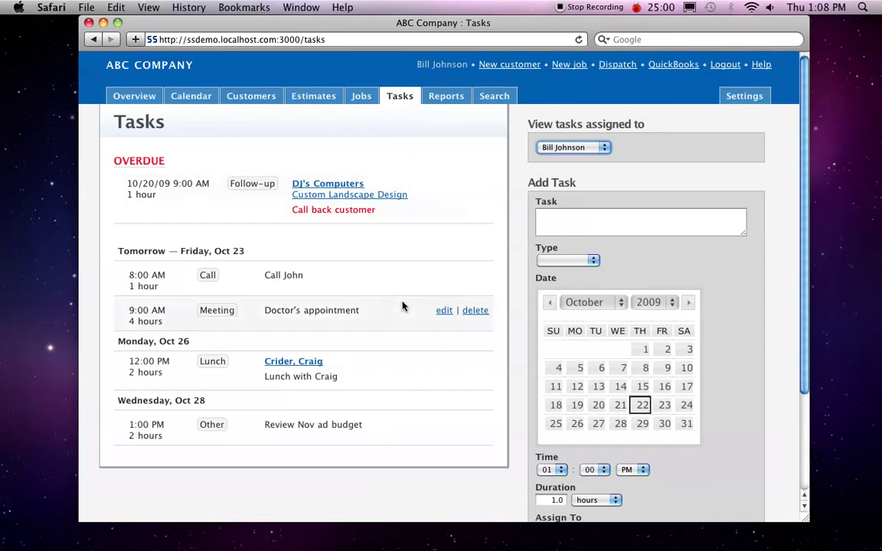
mouse_move(396, 214)
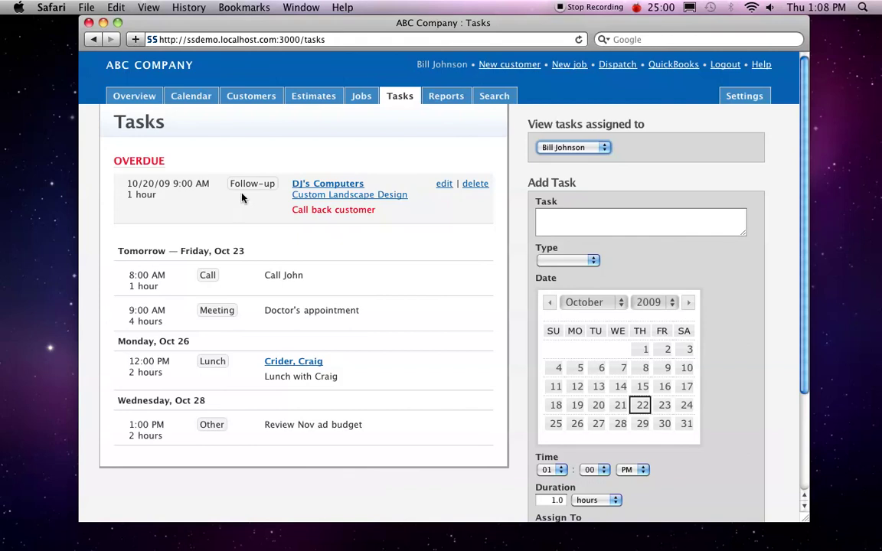
click(444, 184)
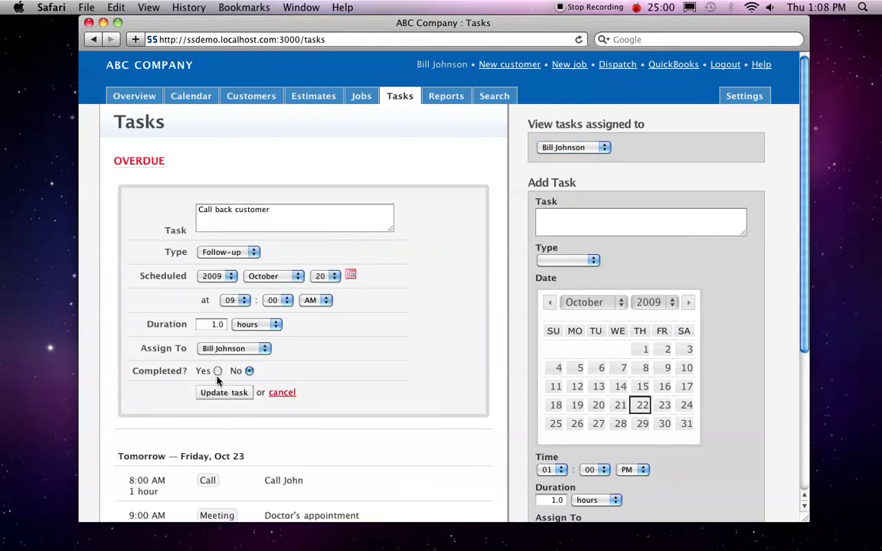
click(218, 372)
click(223, 392)
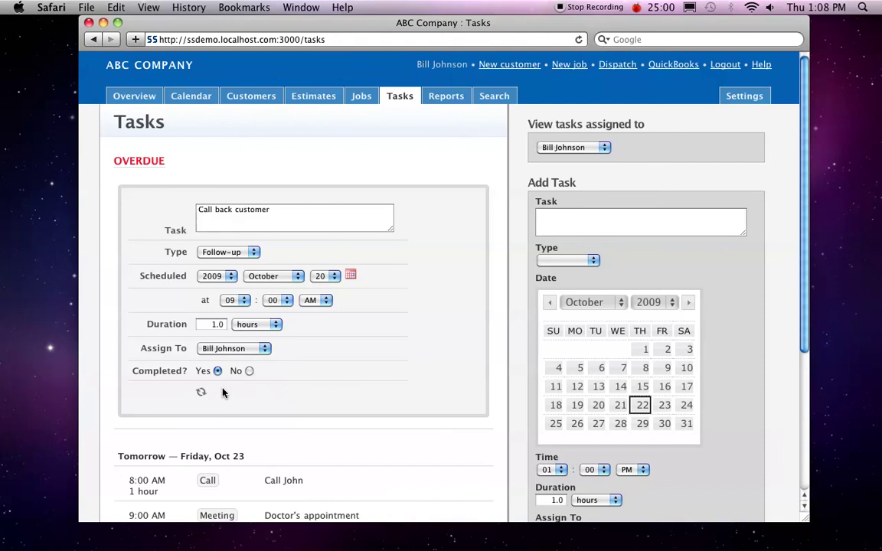